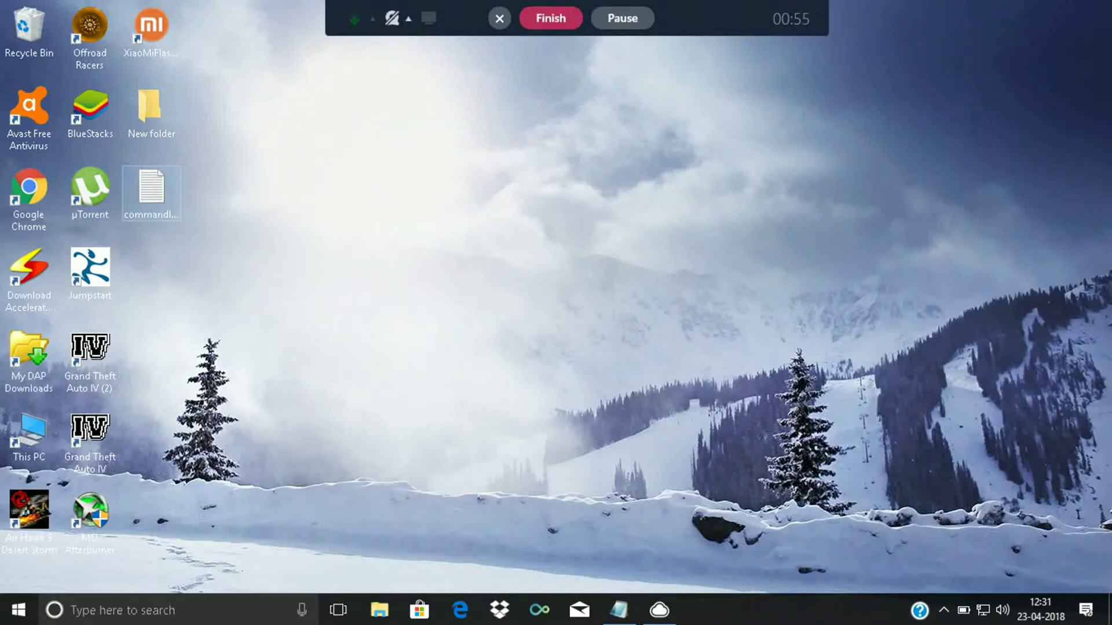
# Step: View the commandline flags line (-nomemrestrict -norestrictions -percentvidmem 10 -noprecache) in Notepad, then minimize it
pyautogui.doubleClick(166, 196)
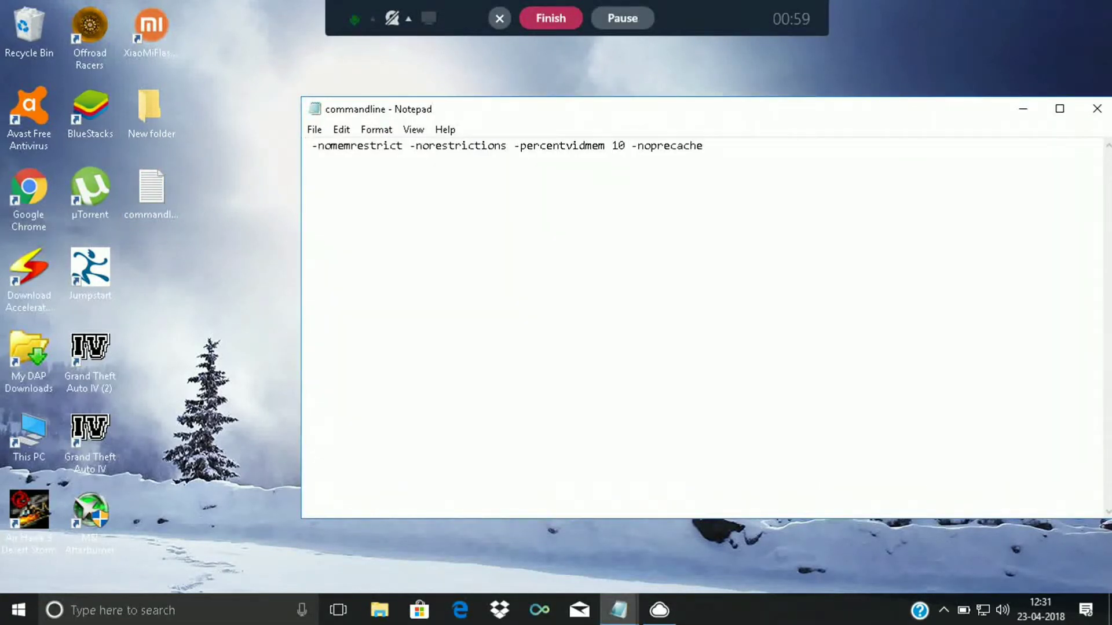
pyautogui.moveTo(306, 145); pyautogui.dragTo(704, 145)
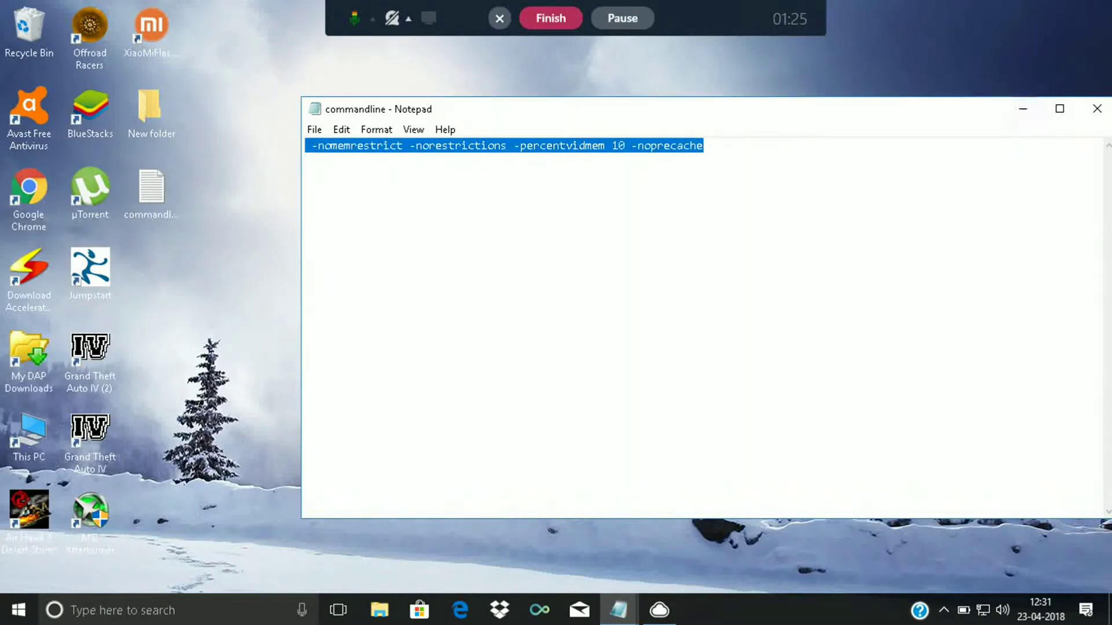
pyautogui.click(1023, 109)
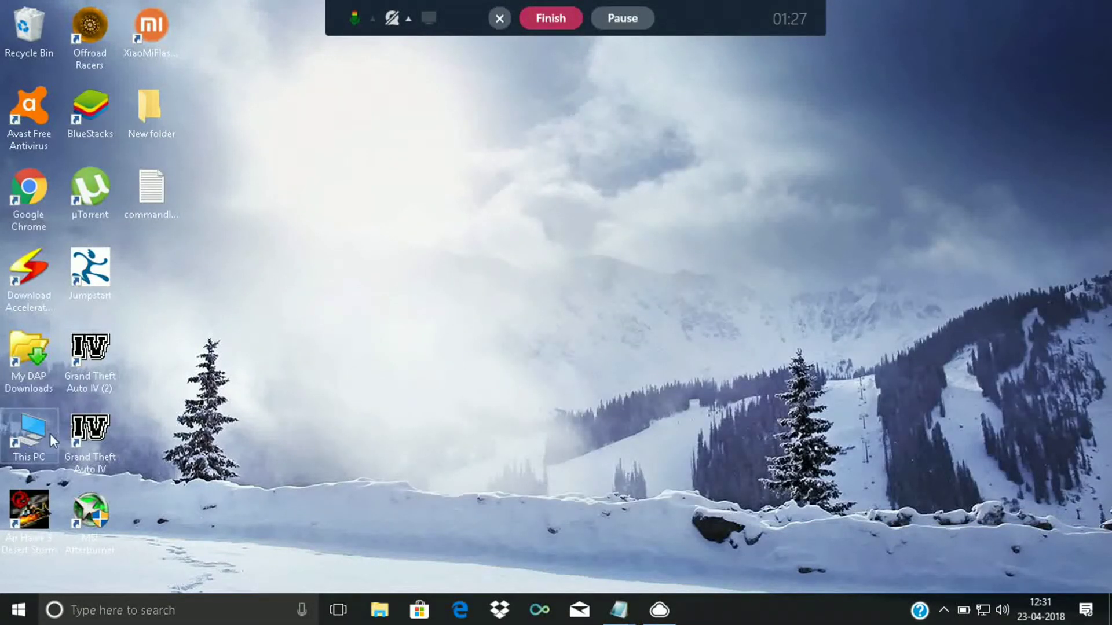
# Step: Create a New Text Document on the desktop and open it in Notepad
pyautogui.rightClick(300, 232)
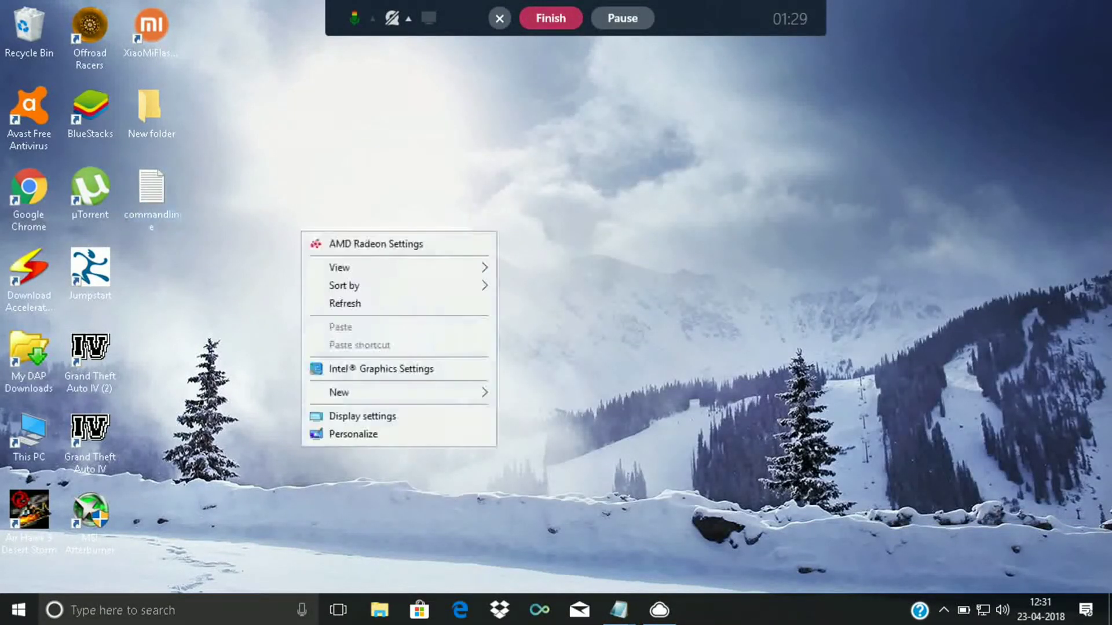
pyautogui.moveTo(400, 394)
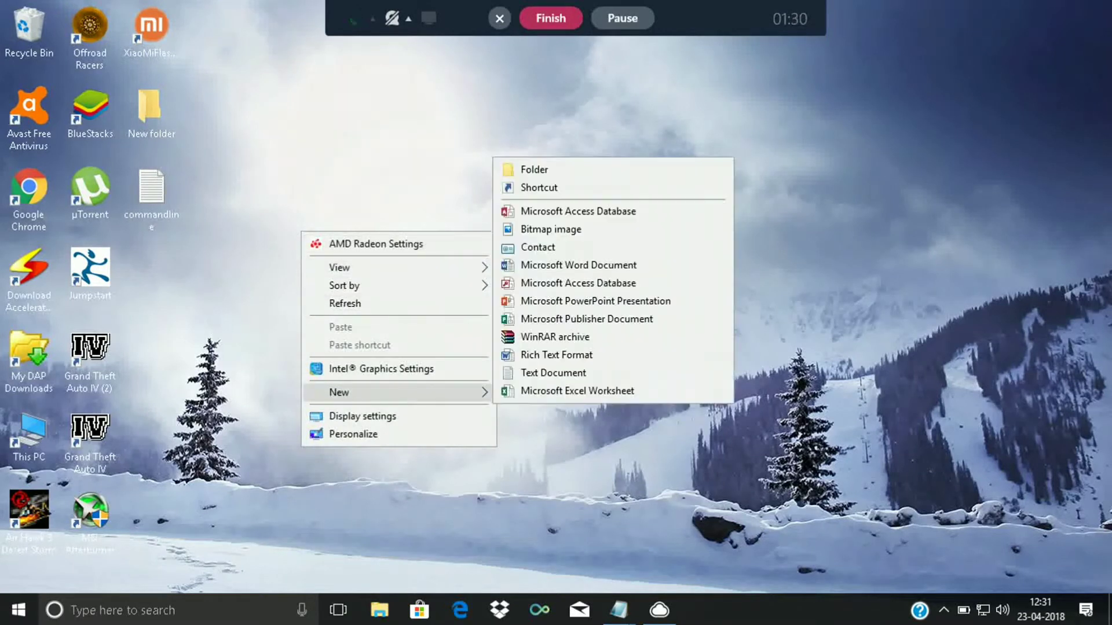
pyautogui.click(553, 372)
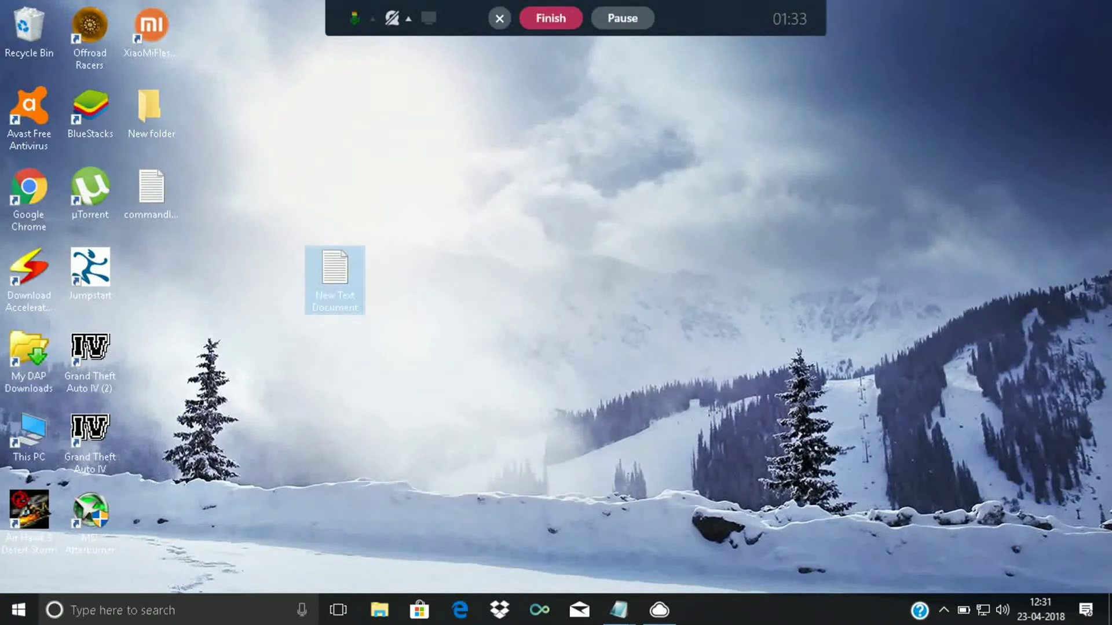
pyautogui.doubleClick(334, 273)
# Step: Copy the entire launch-flags line from the commandline file
pyautogui.moveTo(150, 188); pyautogui.dragTo(703, 146)
pyautogui.moveTo(628, 102); pyautogui.dragTo(635, 258)
pyautogui.click(504, 296)
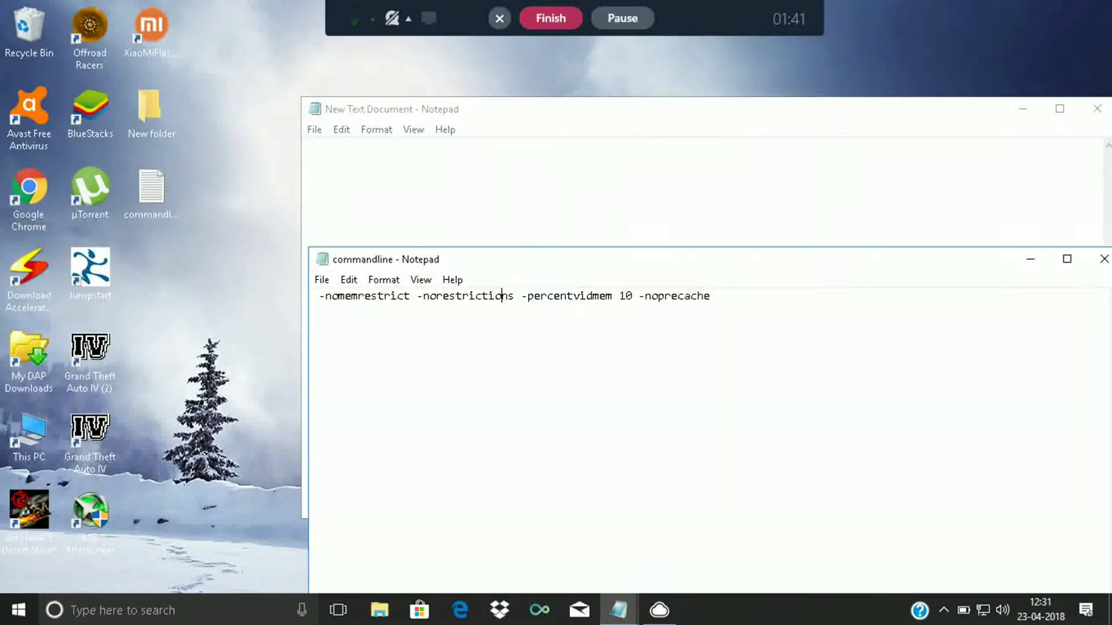
pyautogui.hotkey('ctrl', 'a')
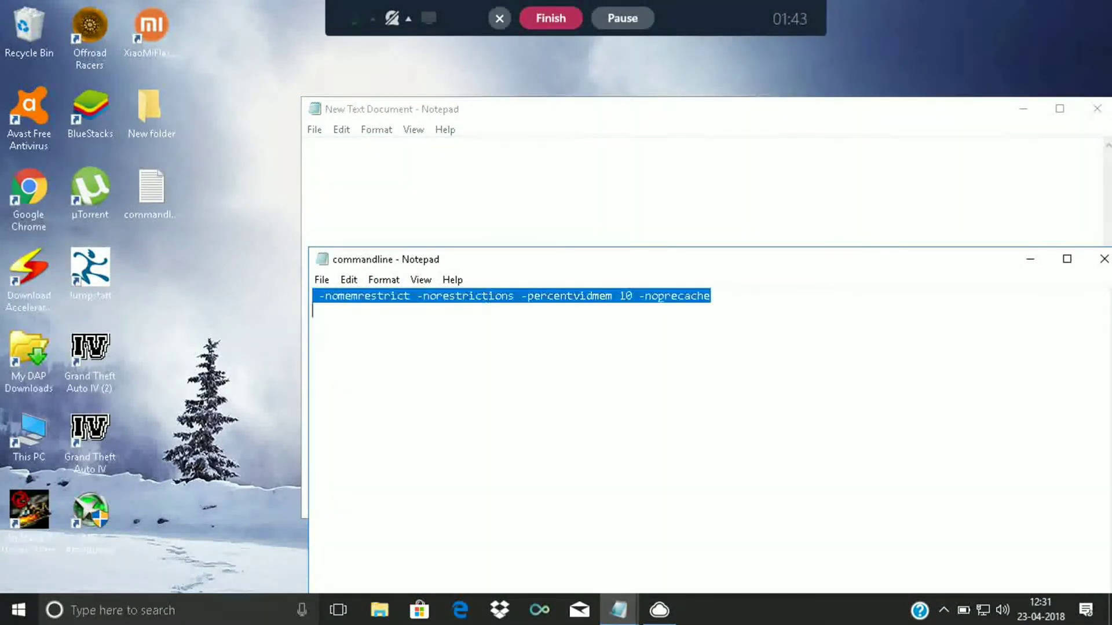
pyautogui.rightClick(659, 299)
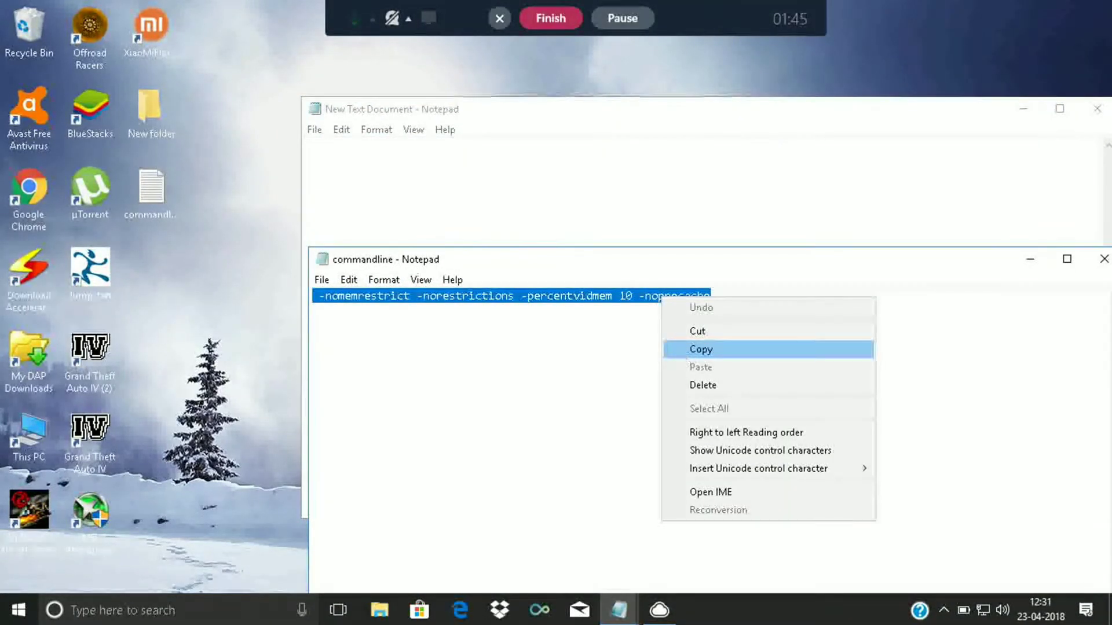
pyautogui.click(700, 349)
# Step: Paste the flags into New Text Document, save it, and close both Notepad windows
pyautogui.click(367, 155)
pyautogui.rightClick(367, 152)
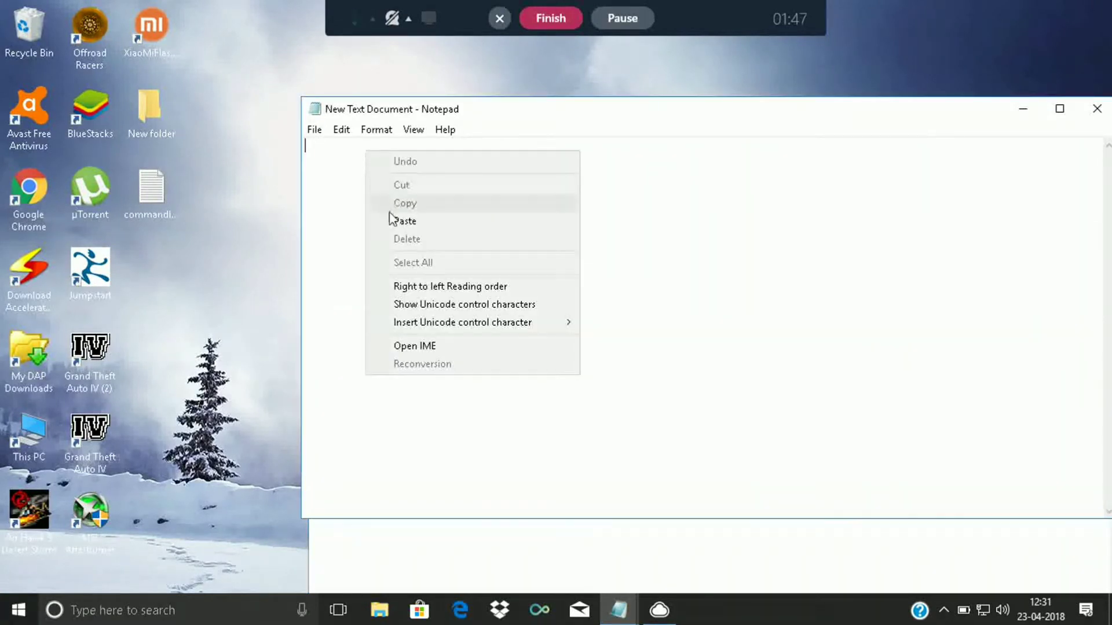
pyautogui.click(389, 219)
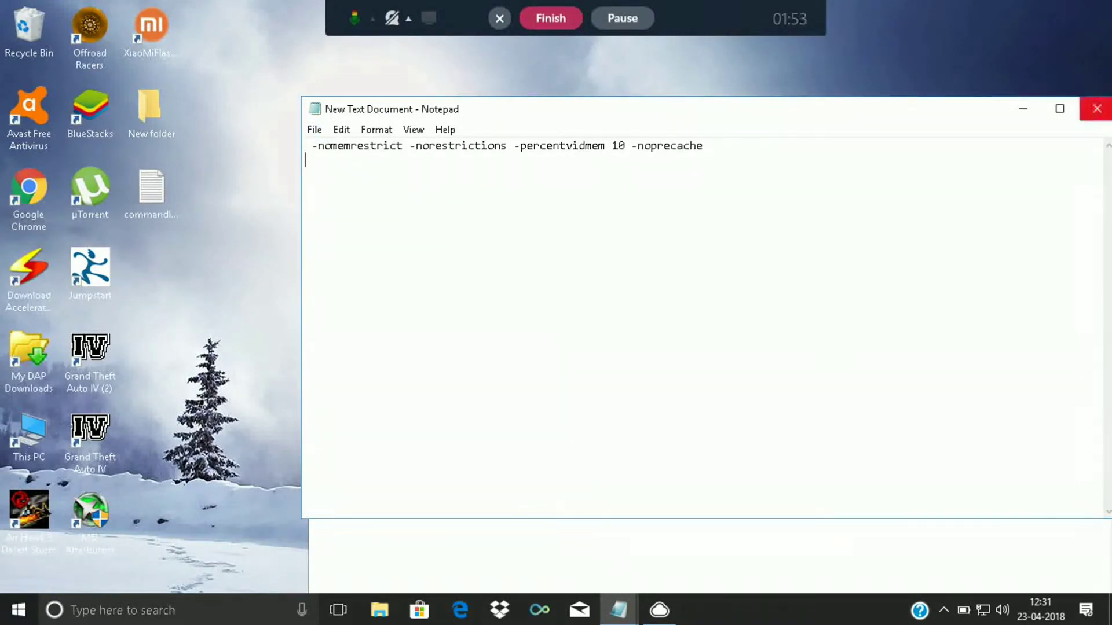
pyautogui.click(1097, 108)
pyautogui.click(534, 320)
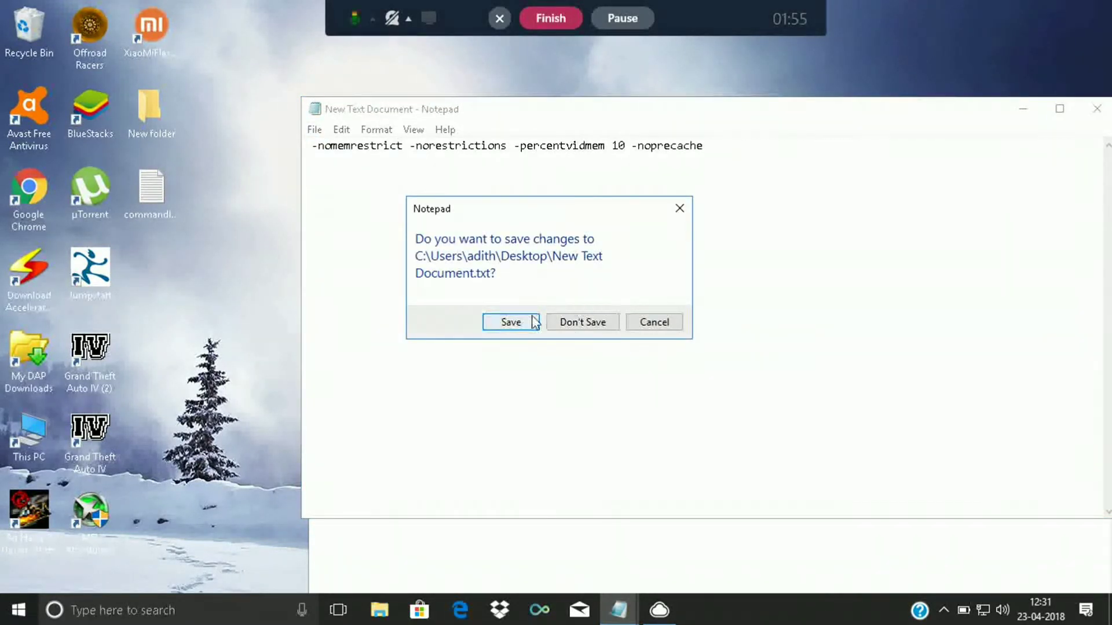
pyautogui.click(1097, 257)
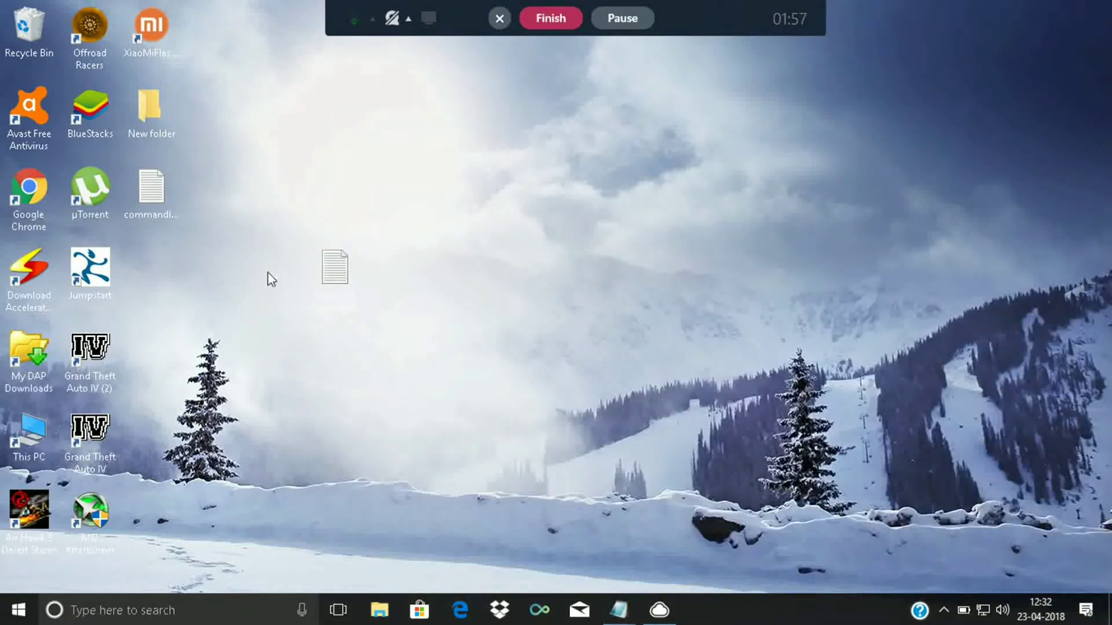
pyautogui.click(324, 271)
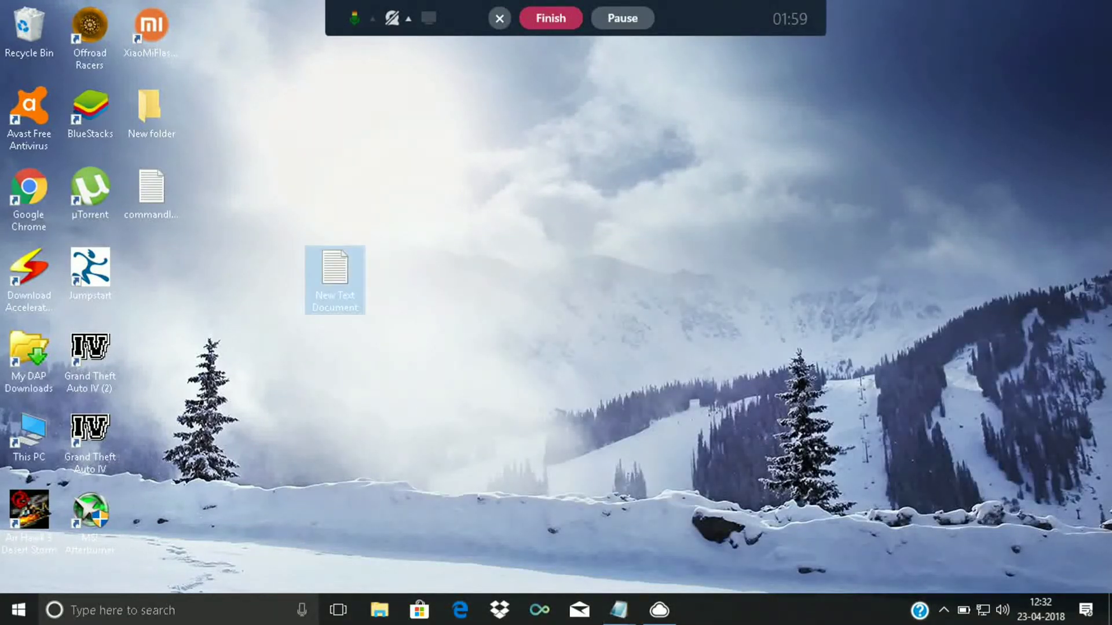
# Step: Browse from This PC to C:\Program Files (x86)\Grand Theft Auto IV in File Explorer
pyautogui.rightClick(324, 270)
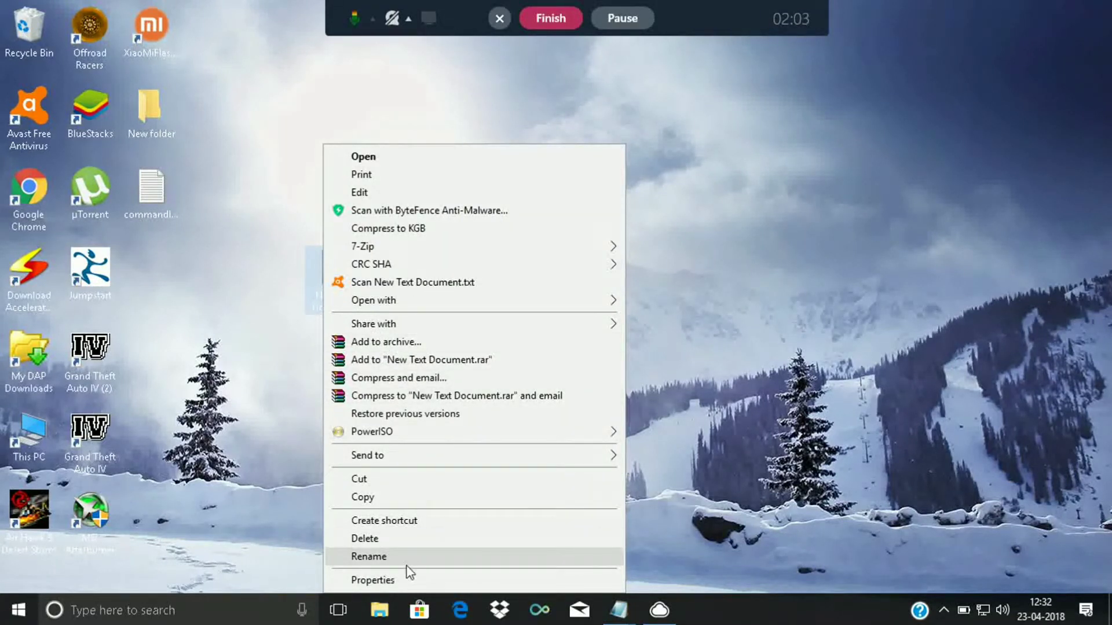
pyautogui.click(155, 205)
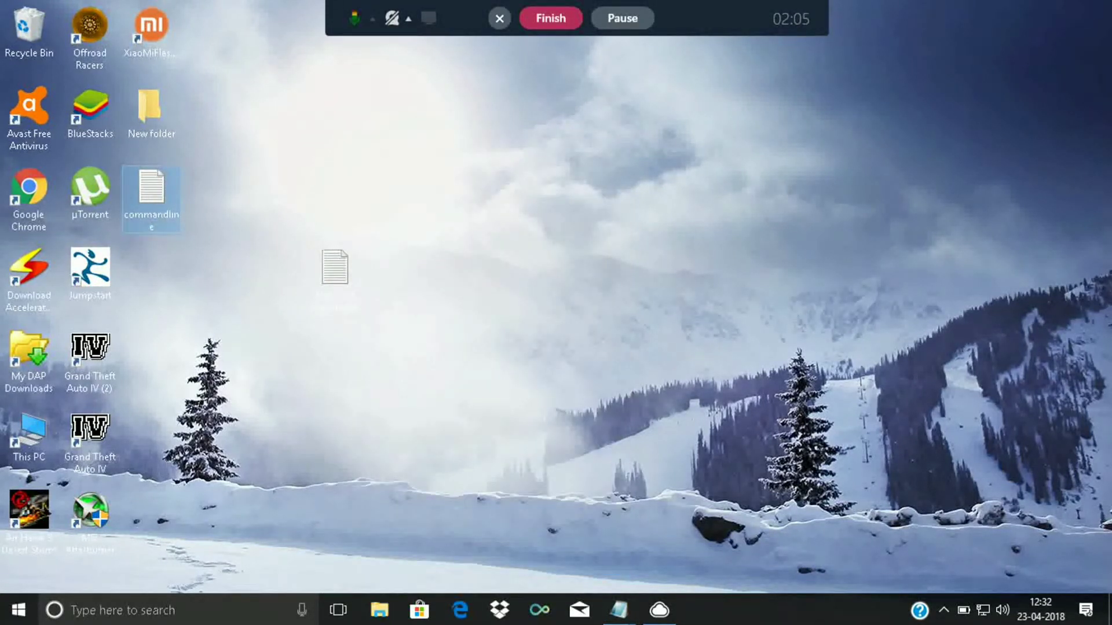
pyautogui.doubleClick(34, 446)
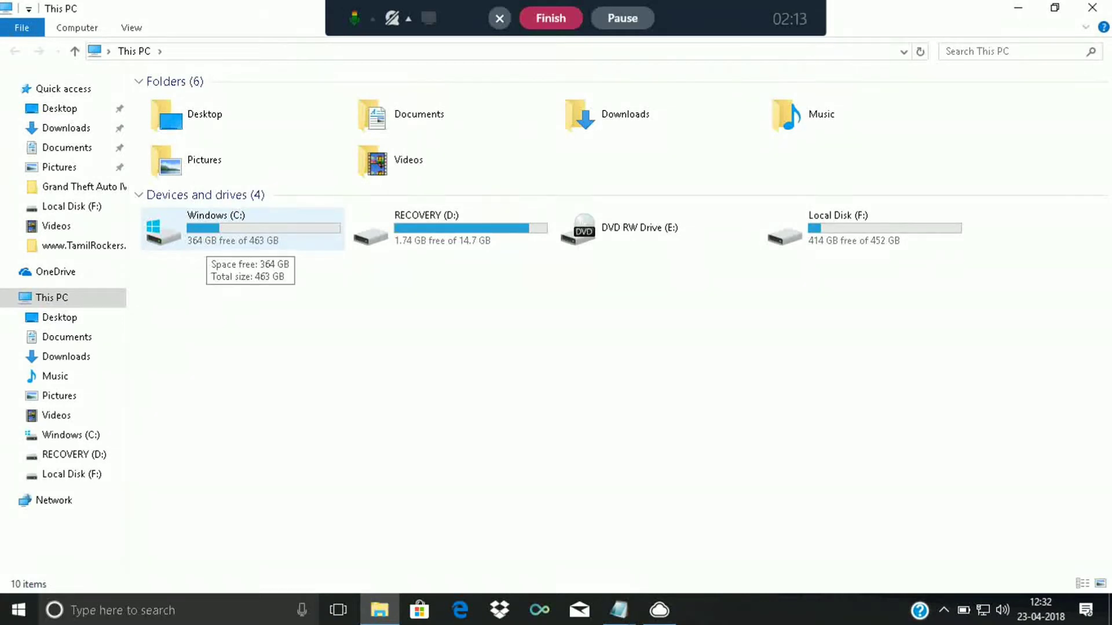
pyautogui.doubleClick(244, 229)
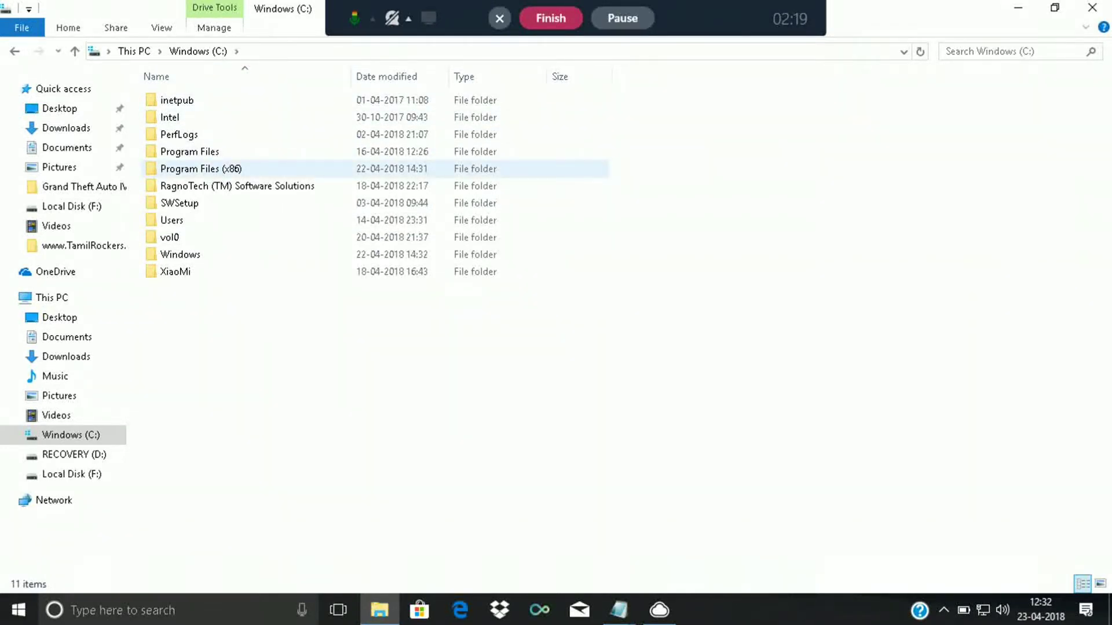
pyautogui.doubleClick(273, 169)
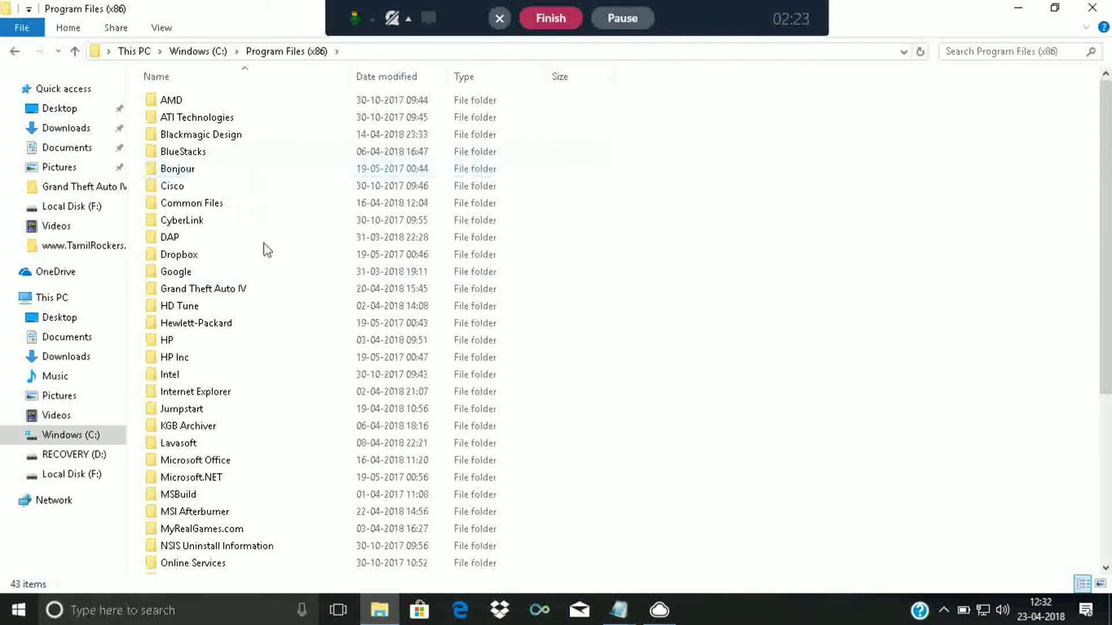
pyautogui.doubleClick(240, 293)
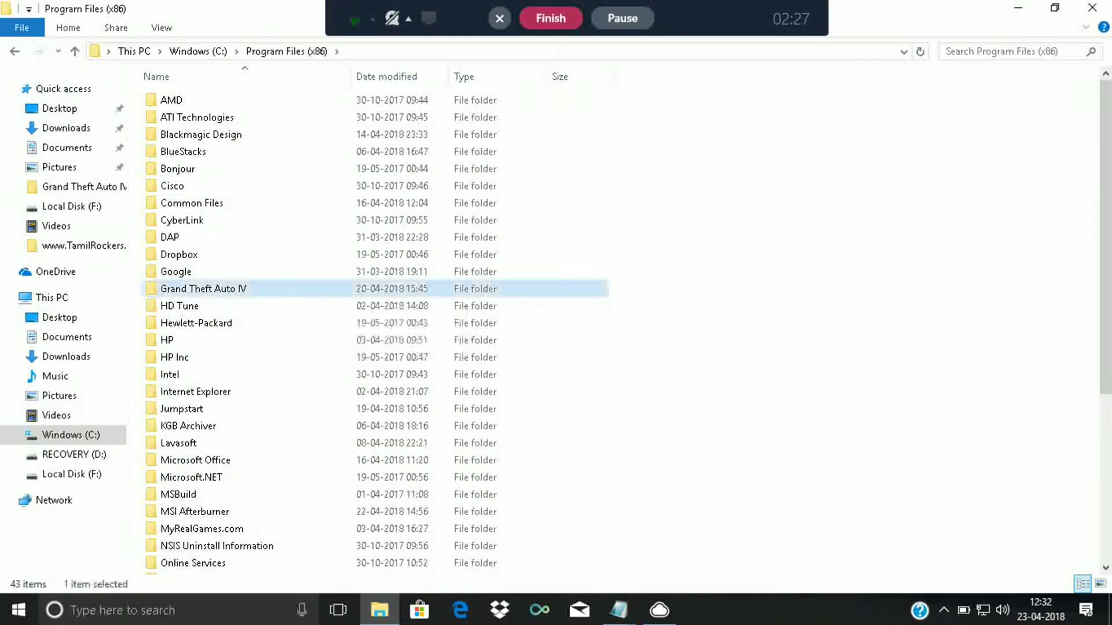
pyautogui.scroll(-15, 242, 301)
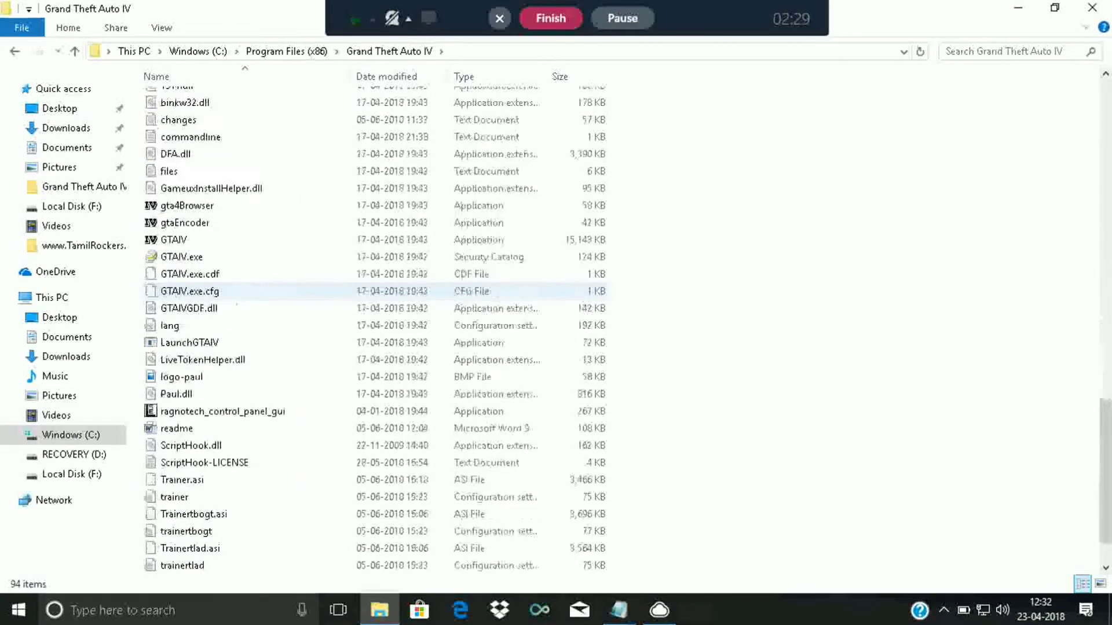
pyautogui.scroll(3, 238, 301)
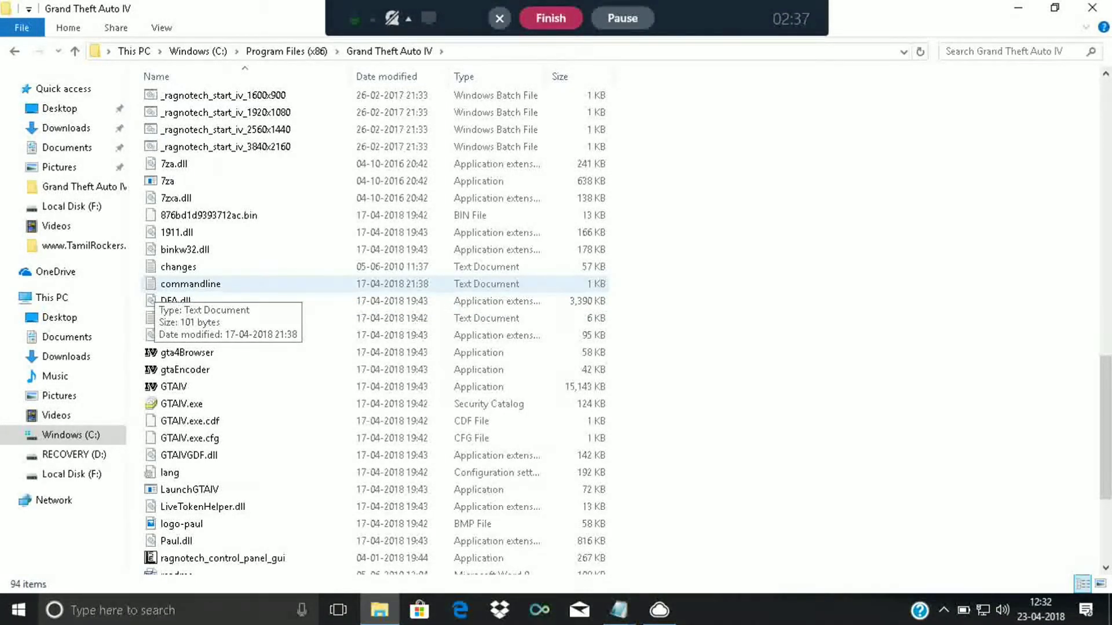
# Step: Open the game folder's commandline file in Notepad, select its flags line, and minimize Notepad
pyautogui.doubleClick(268, 290)
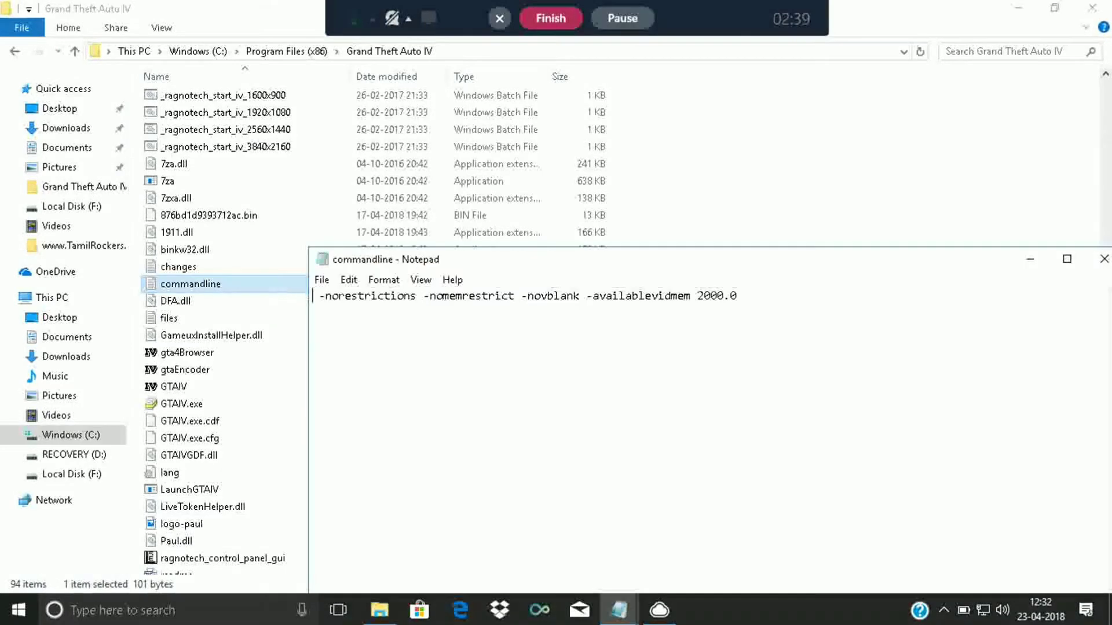
pyautogui.moveTo(318, 295); pyautogui.dragTo(737, 296)
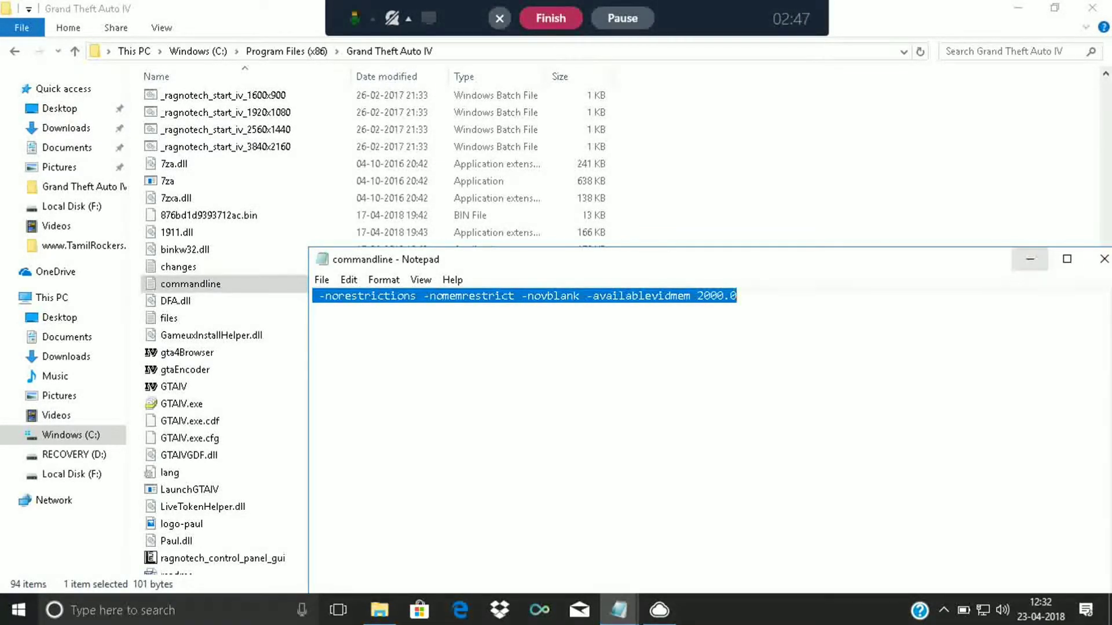
pyautogui.click(1030, 259)
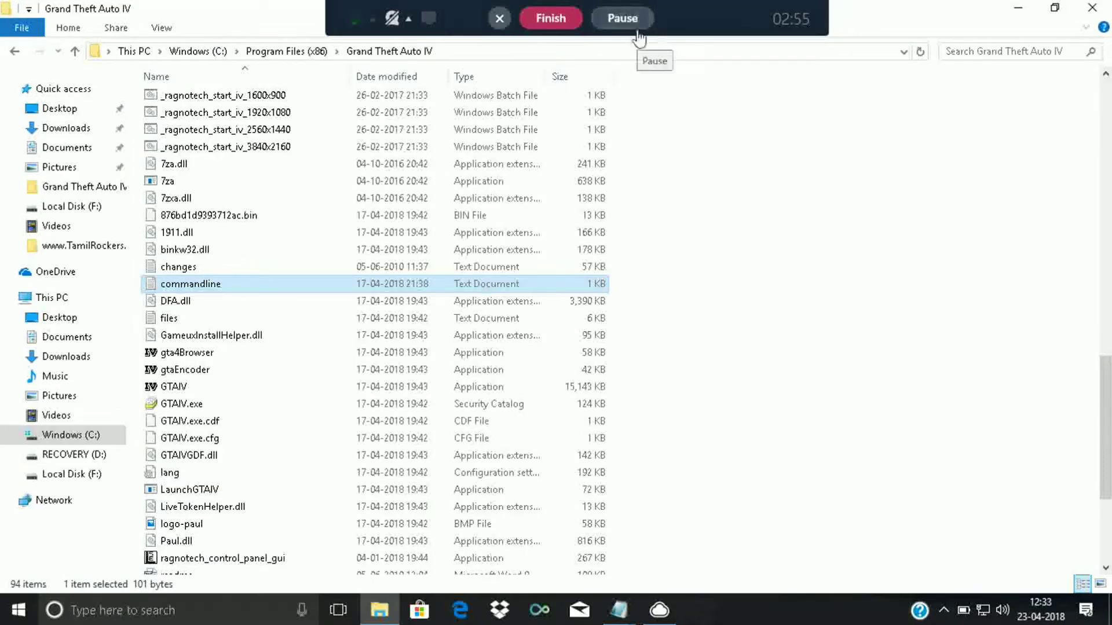
pyautogui.click(638, 33)
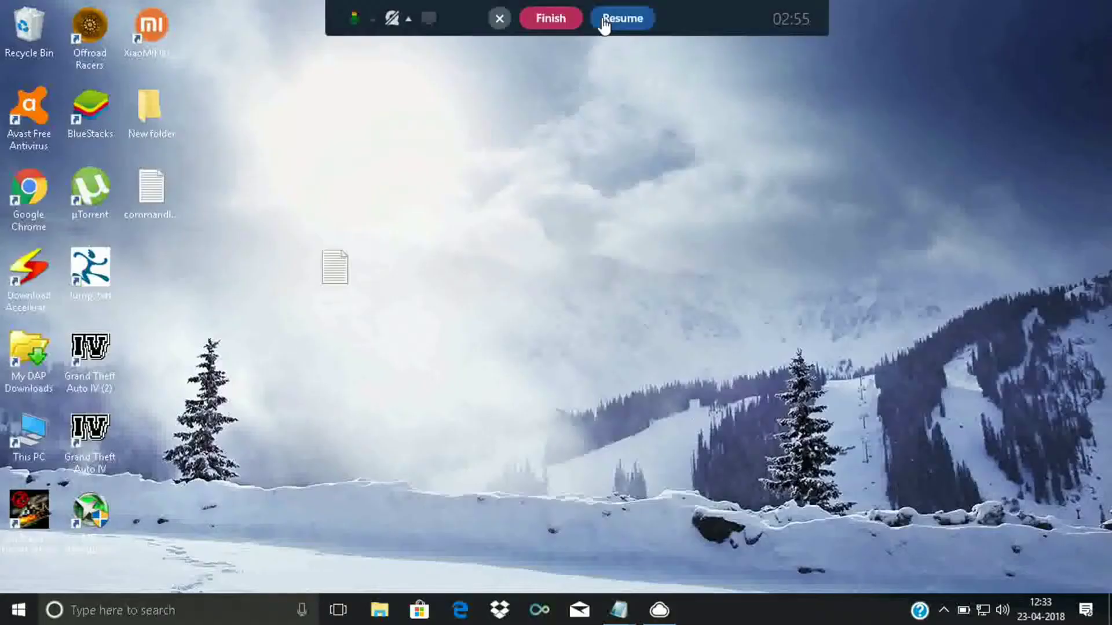
# Step: Minimize File Explorer to reveal the desktop and its Grand Theft Auto IV shortcuts
pyautogui.click(603, 21)
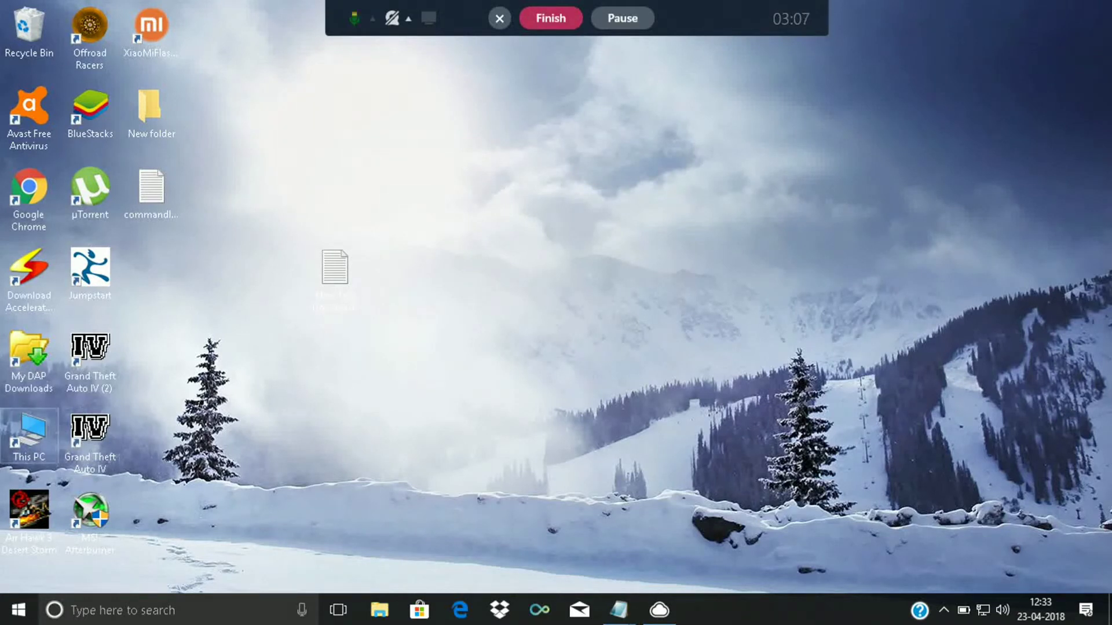
pyautogui.moveTo(618, 609)
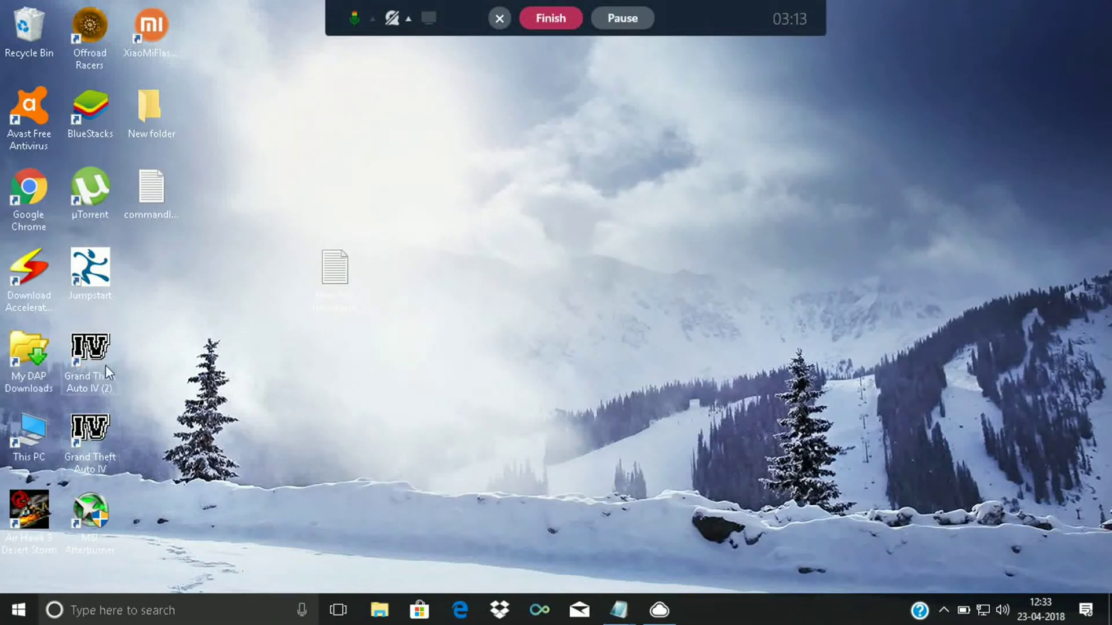
pyautogui.moveTo(106, 423)
pyautogui.moveTo(104, 385)
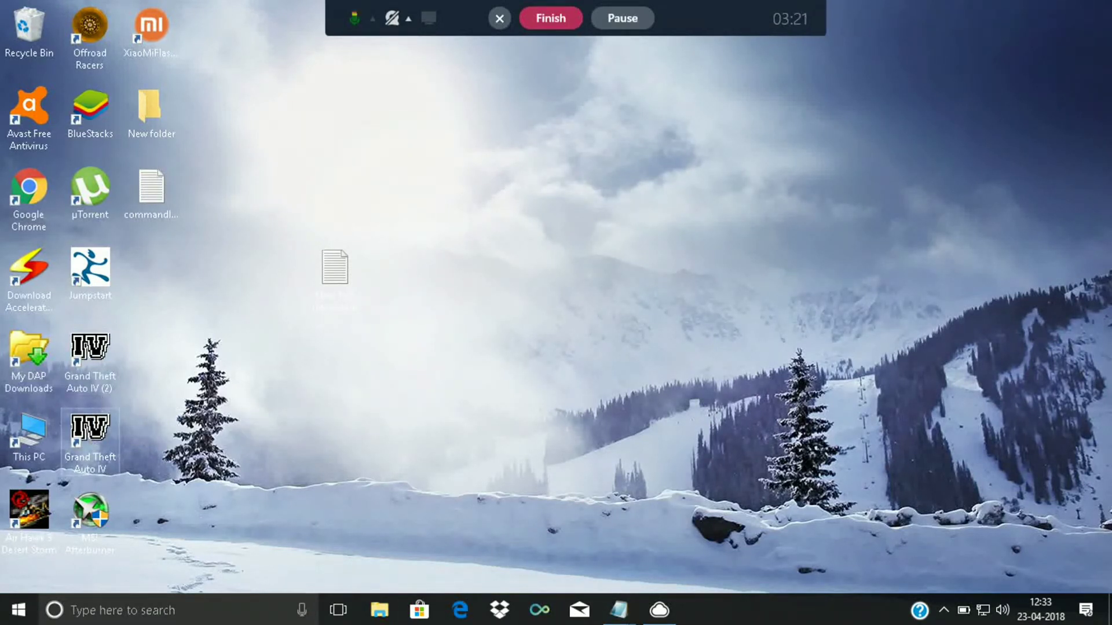
# Step: Open the Grand Theft Auto IV shortcut's Properties and inspect the LaunchGTAIV.exe Target and flags
pyautogui.rightClick(99, 432)
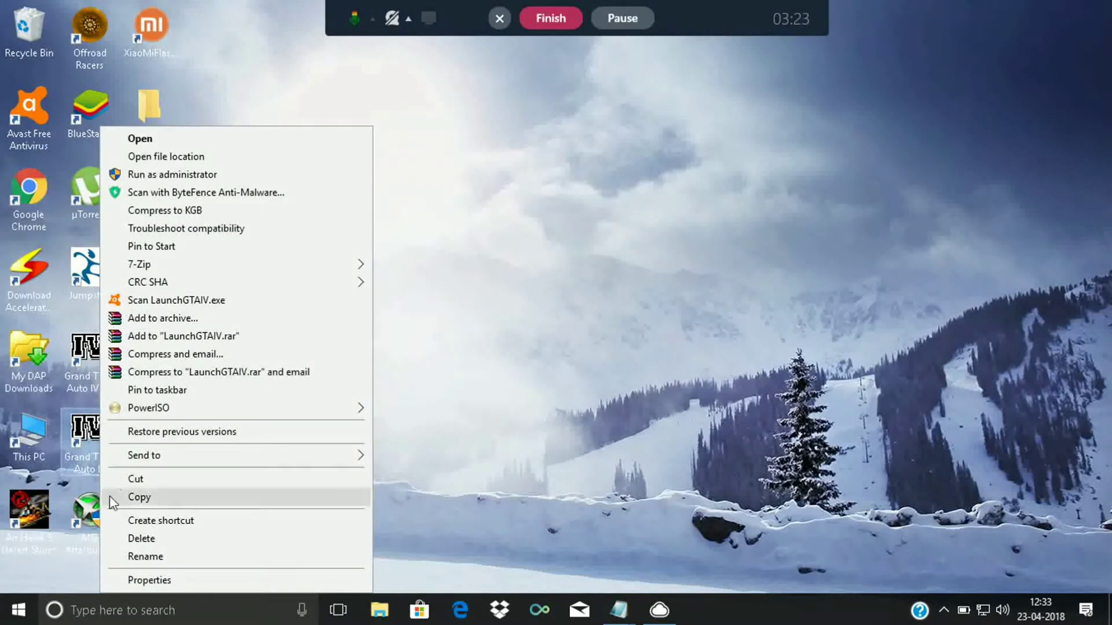
pyautogui.click(150, 580)
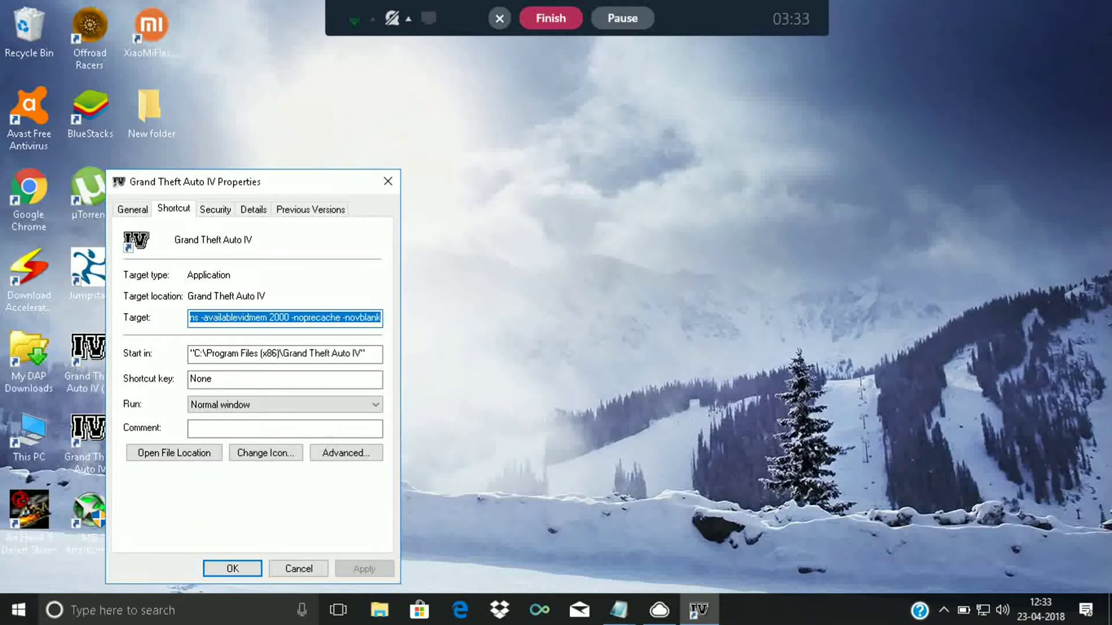
pyautogui.click(377, 317)
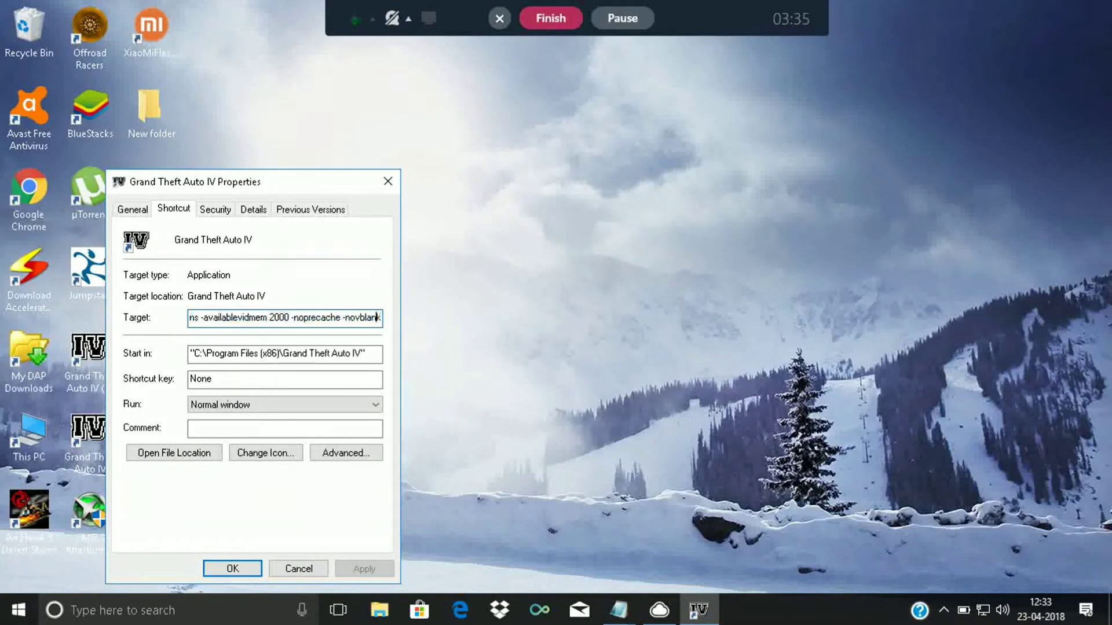
pyautogui.press('Left')
pyautogui.press('Left')
pyautogui.press('Left')
pyautogui.press('Left')
pyautogui.press('Left')
pyautogui.press('Left')
pyautogui.press('Left')
pyautogui.press('Left')
pyautogui.press('Left')
pyautogui.press('Left')
pyautogui.press('Left')
pyautogui.press('Left')
pyautogui.press('Left')
pyautogui.press('Left')
pyautogui.press('Left')
pyautogui.press('Left')
pyautogui.press('Left')
pyautogui.press('Left')
pyautogui.press('Left')
pyautogui.press('Left')
pyautogui.press('Right')
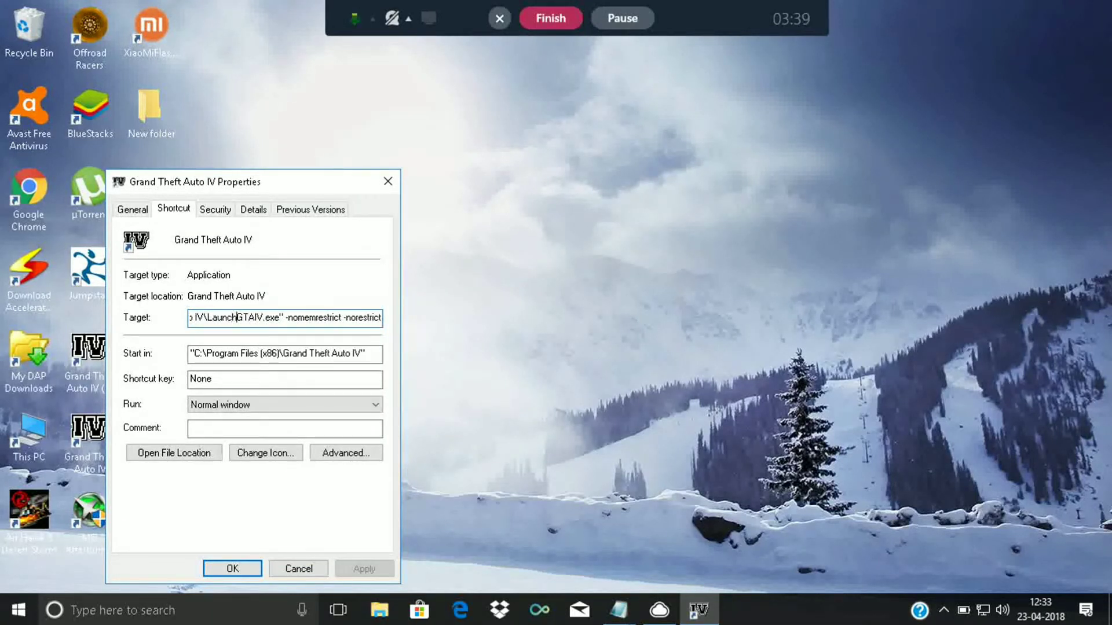
pyautogui.press('Right')
pyautogui.press('Right')
pyautogui.press('Right')
pyautogui.press('Right')
pyautogui.press('Right')
pyautogui.press('Right')
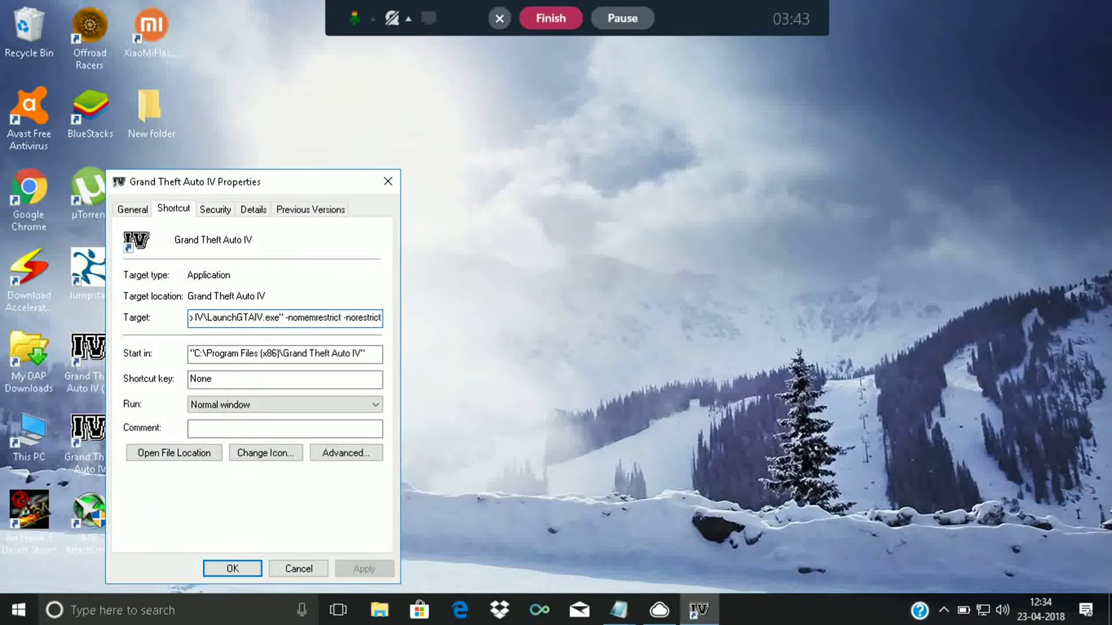